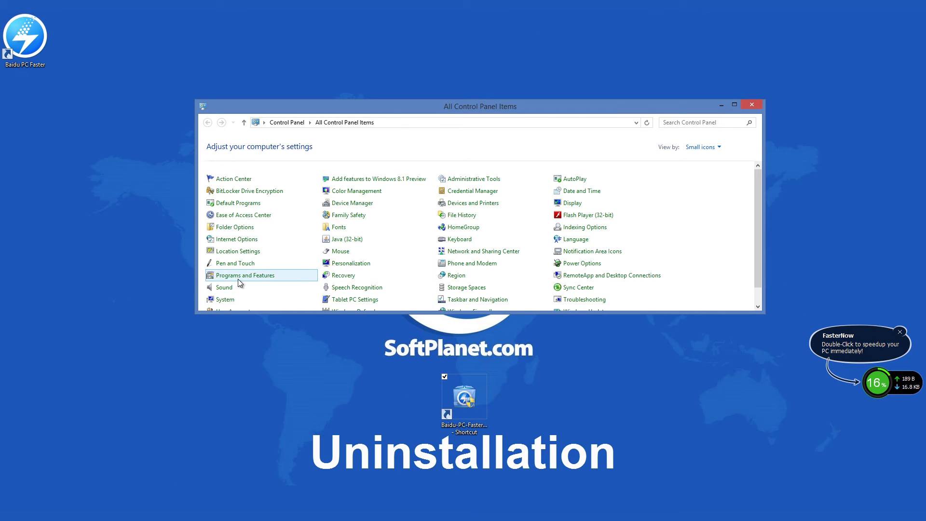
In Programs and Features, select Baidu PC Faster and start its Uninstall/Change.
click(253, 277)
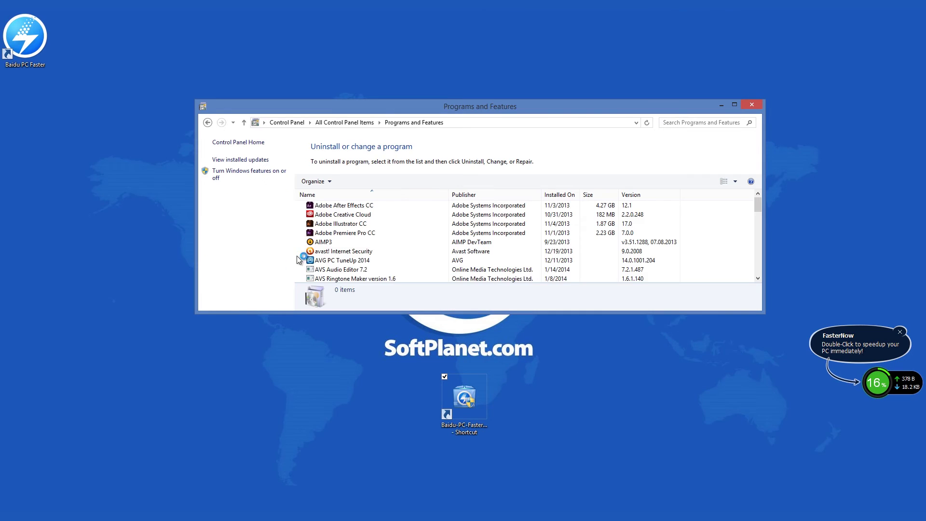
click(299, 253)
key(b)
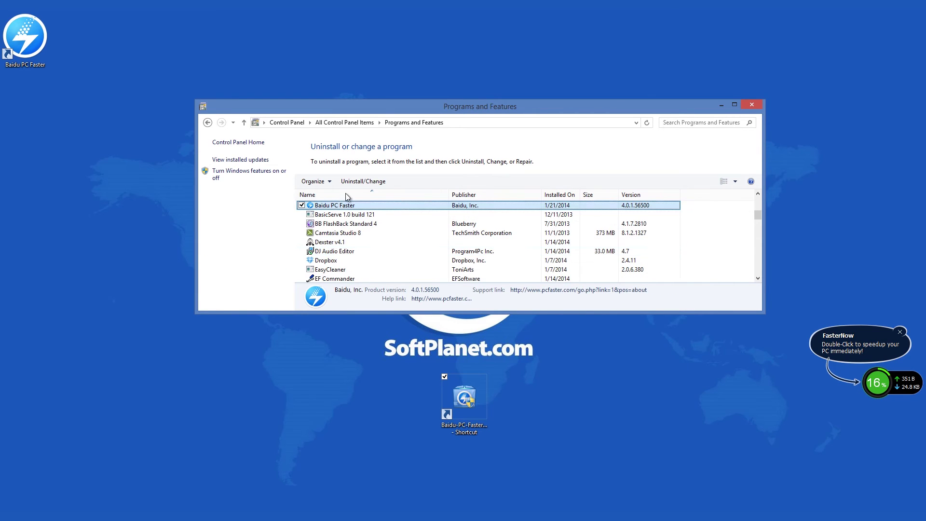
click(358, 182)
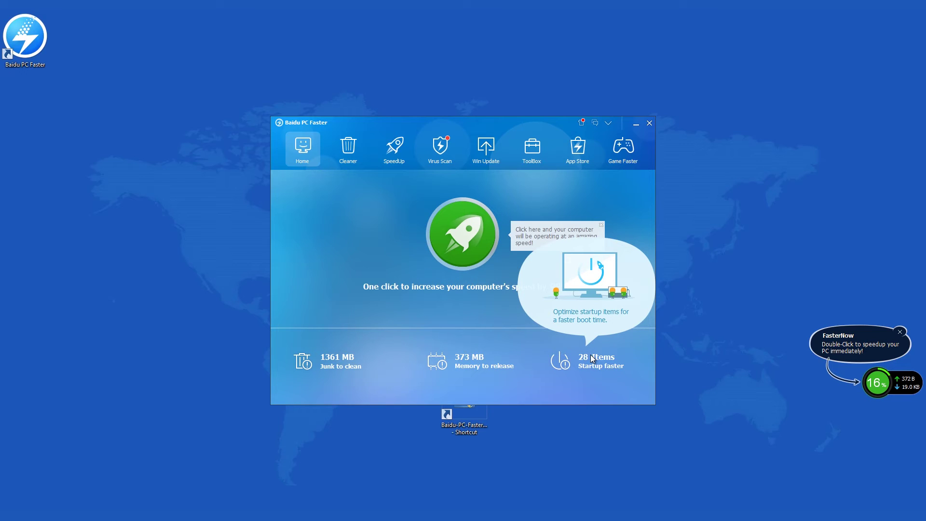
click(348, 155)
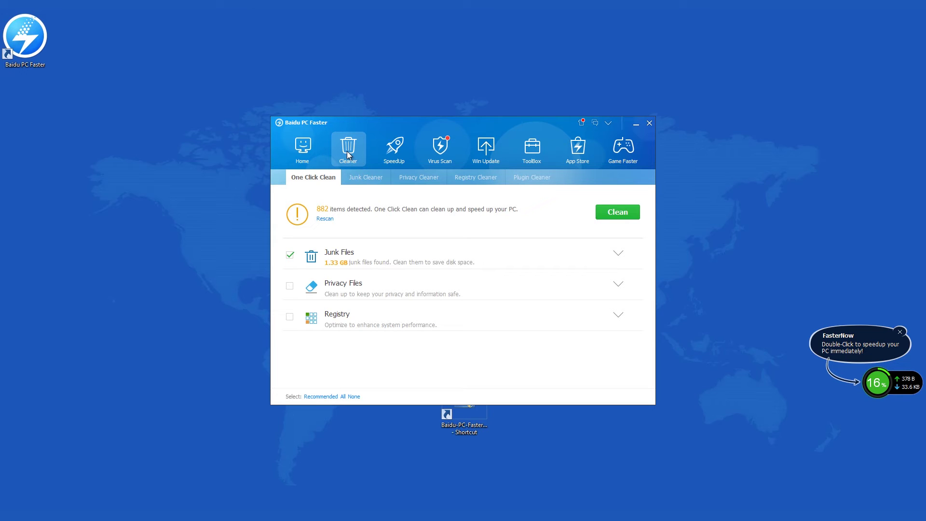
click(394, 154)
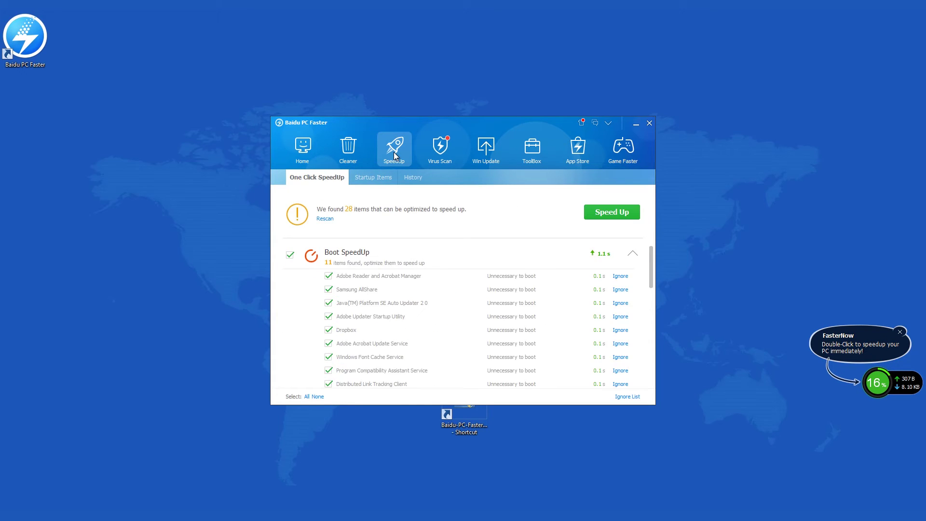
click(439, 157)
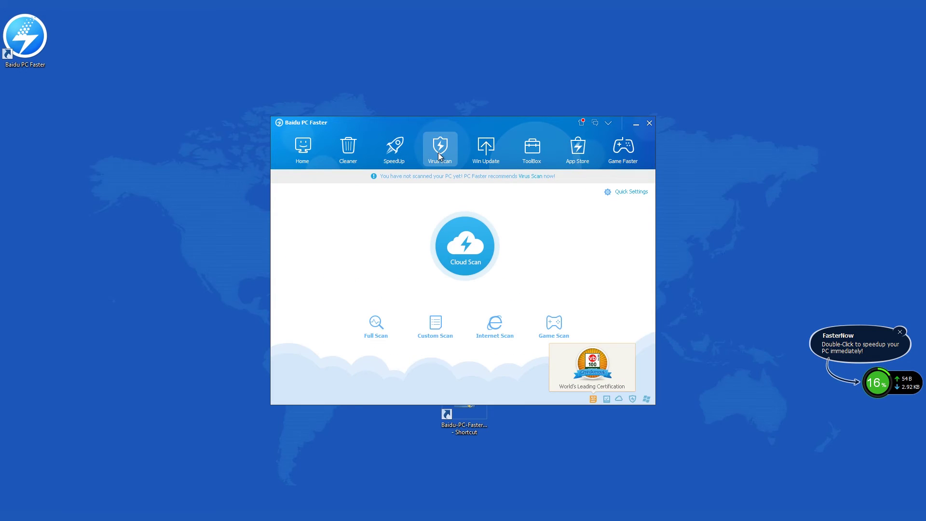
click(489, 154)
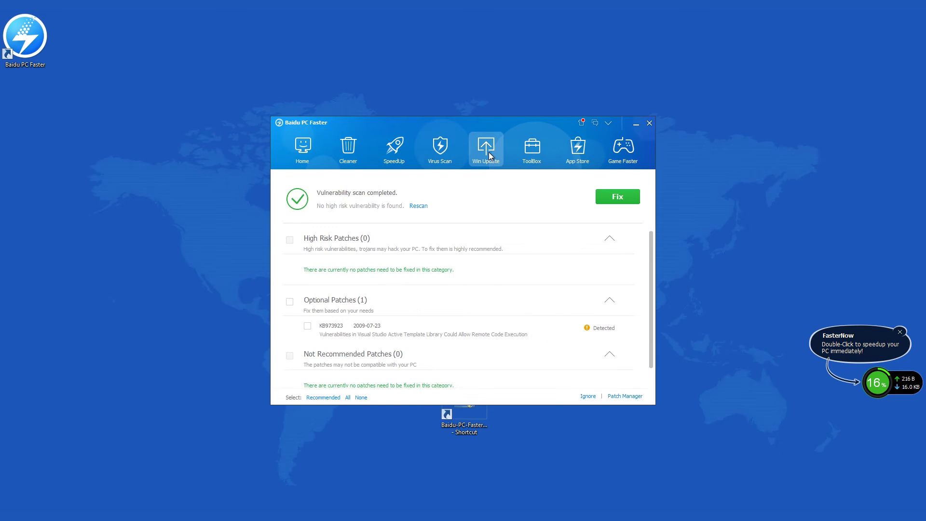
click(536, 157)
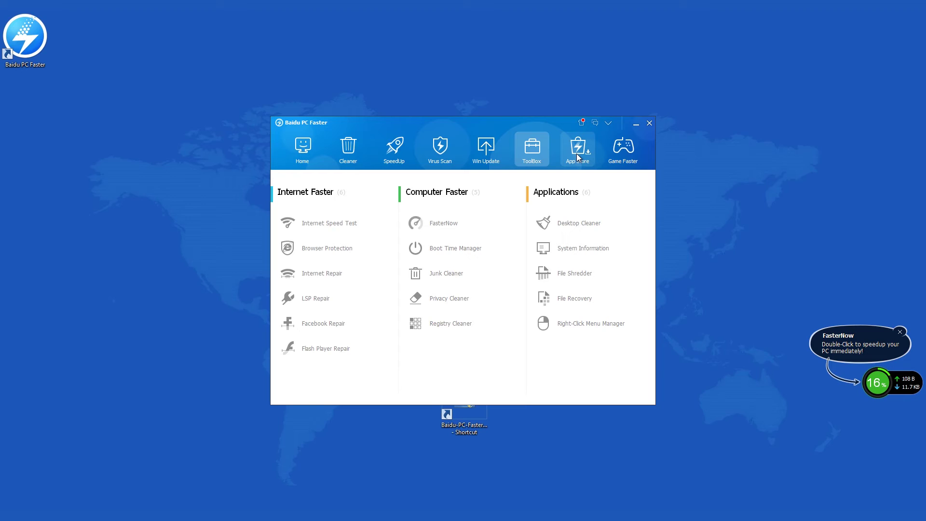
click(576, 153)
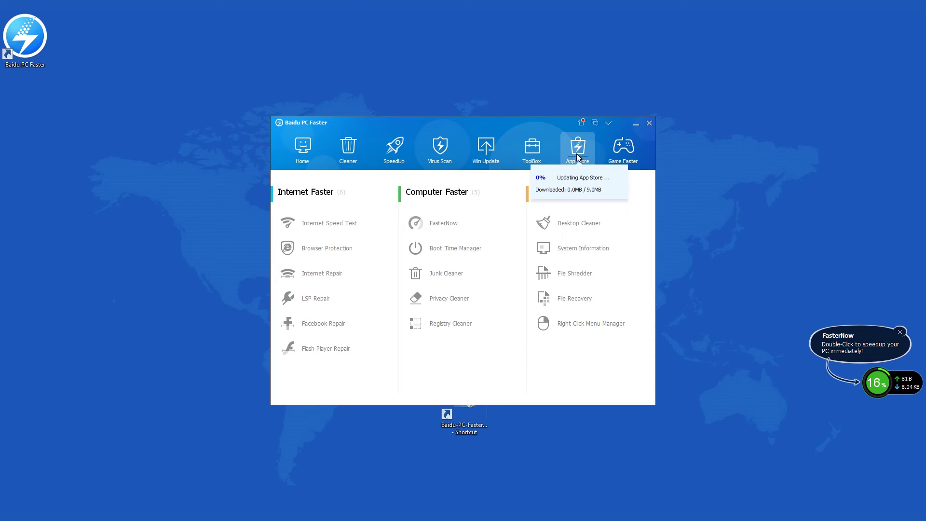
click(626, 152)
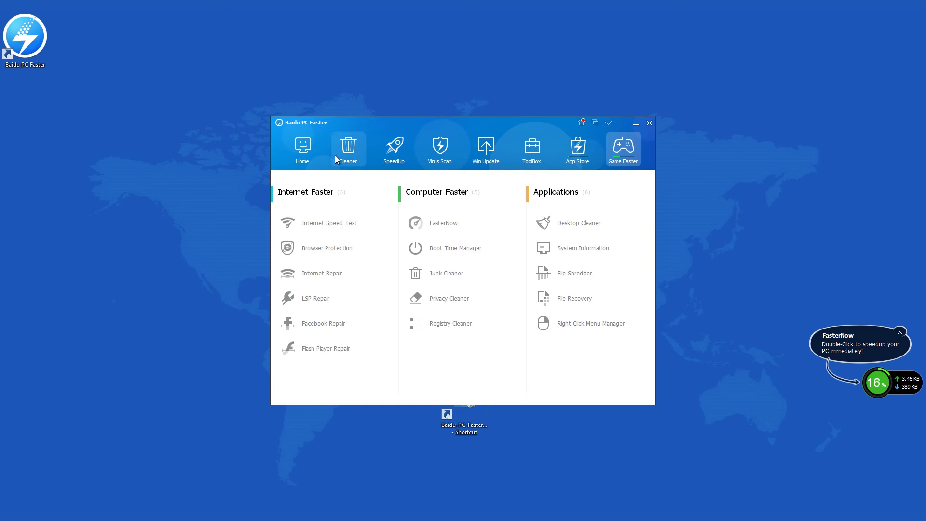
click(308, 152)
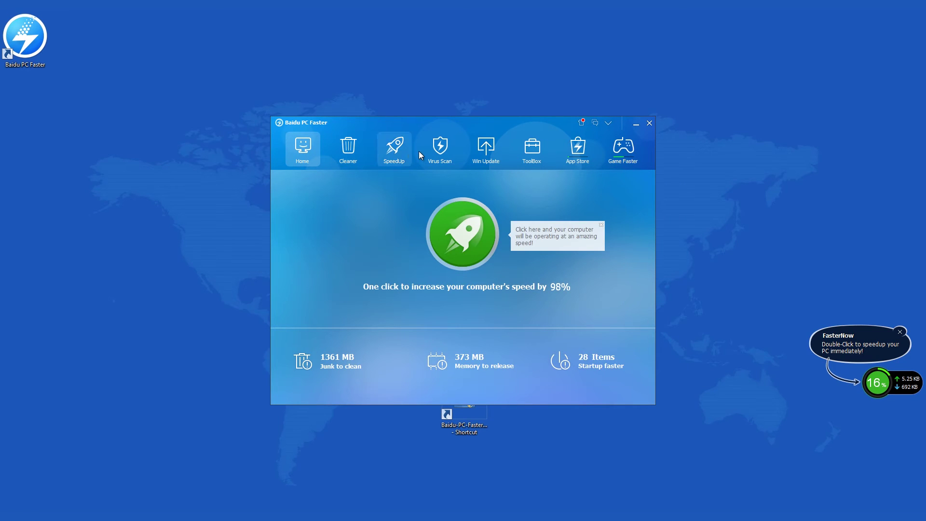
click(400, 148)
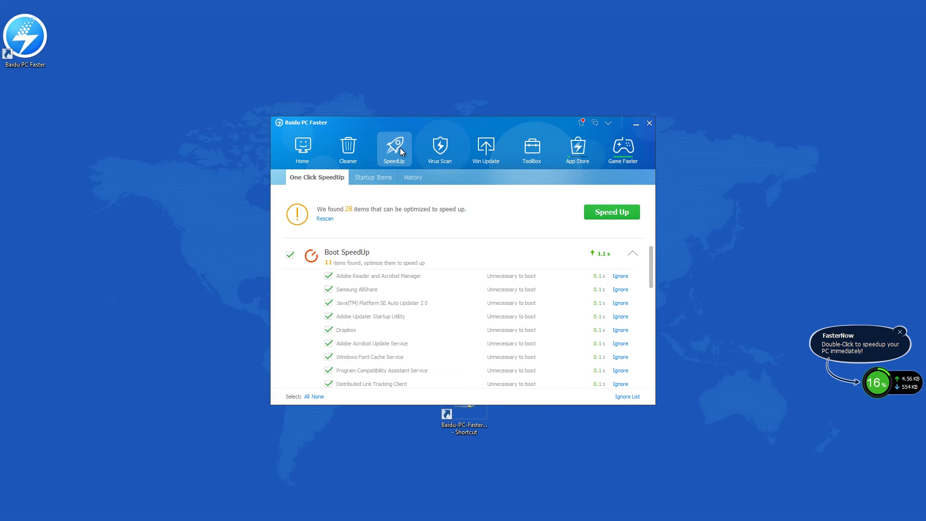
click(390, 183)
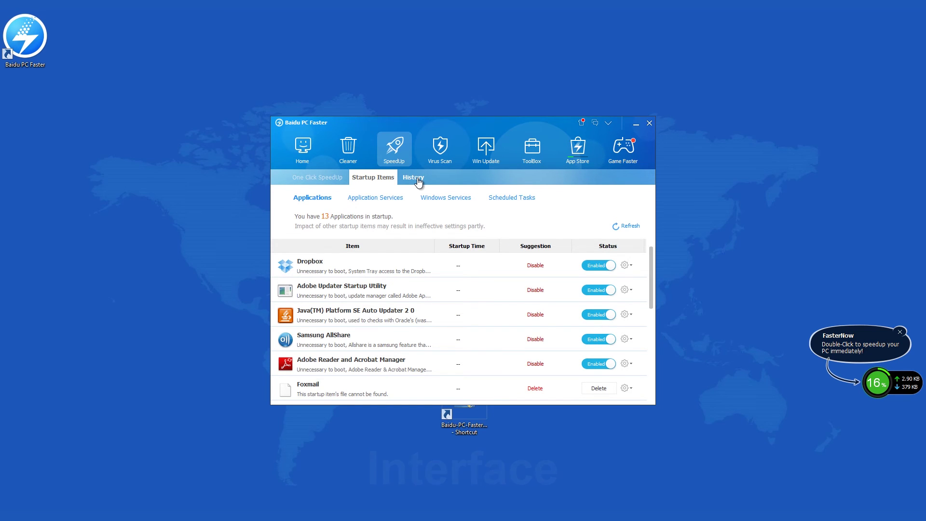
click(417, 181)
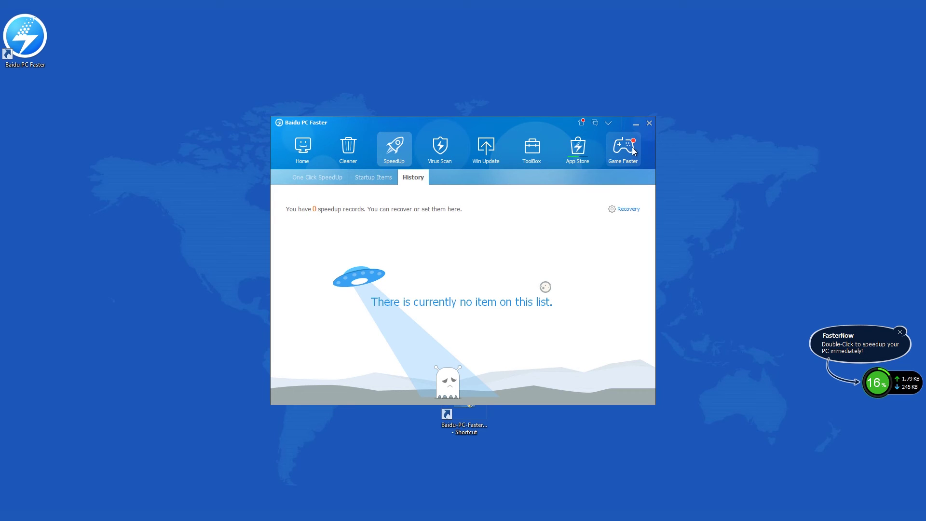
click(298, 157)
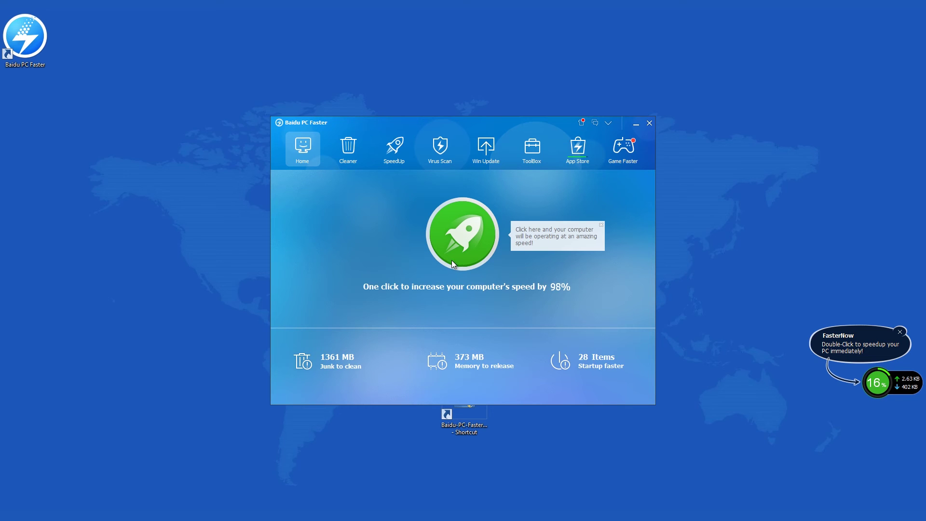
Tour the Cleaner, SpeedUp, Virus Scan and Win Update tabs, ending on the ToolBox tools list.
click(347, 155)
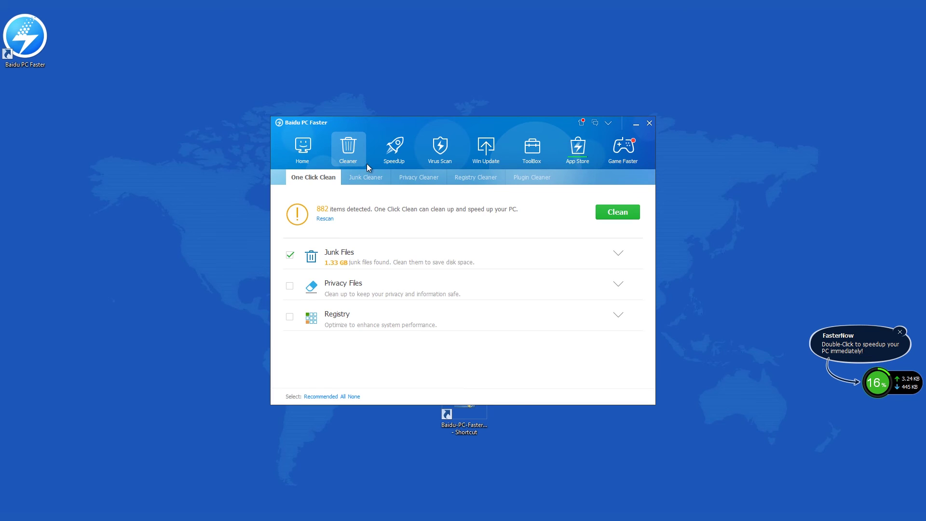
click(392, 153)
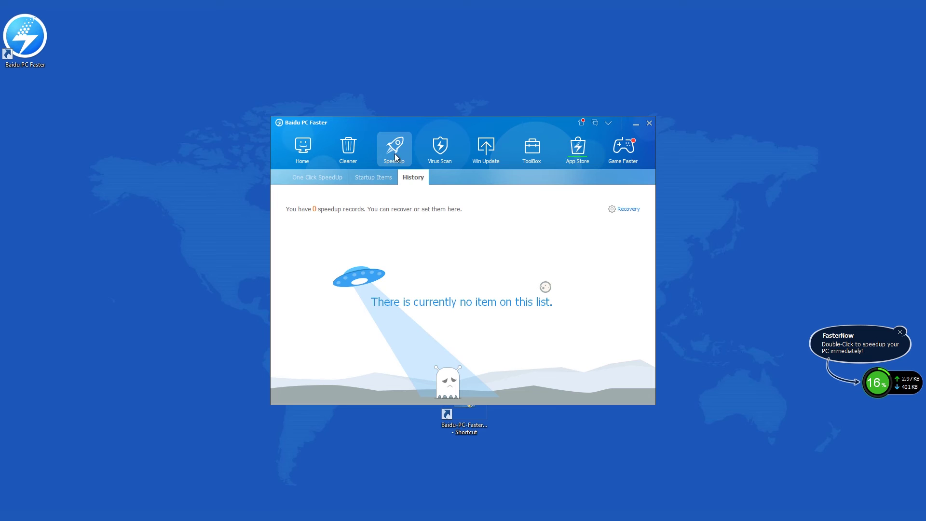
click(435, 152)
click(481, 152)
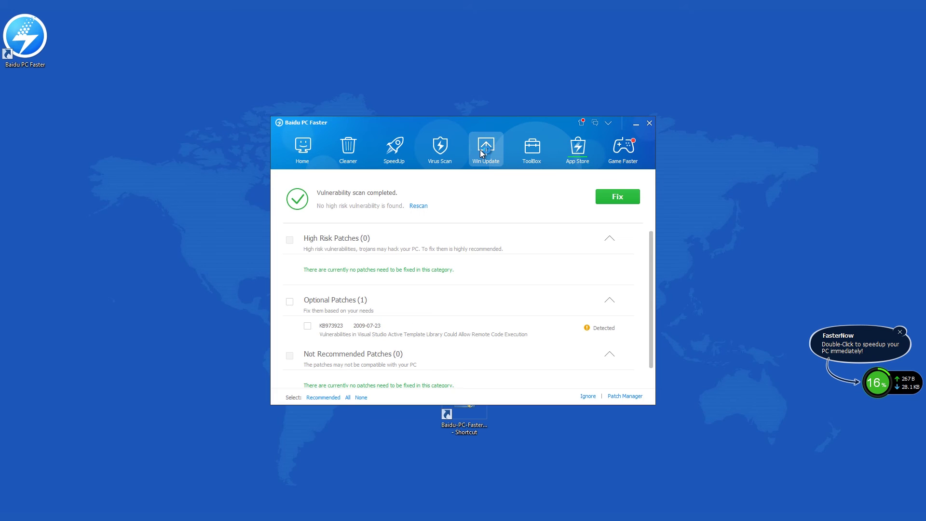
click(532, 151)
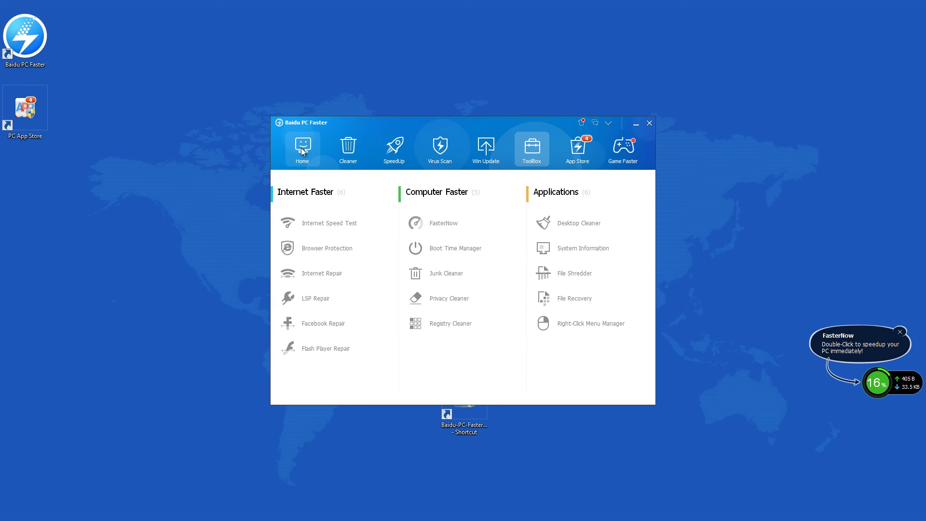
Launch Baidu PC App Store from the ToolBox, dismiss its welcome tour, and minimize it.
click(568, 150)
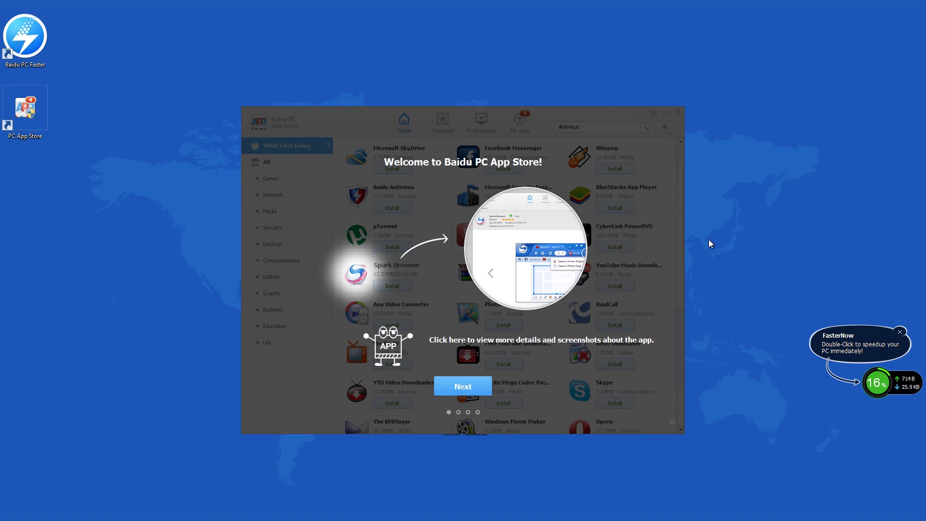
click(673, 421)
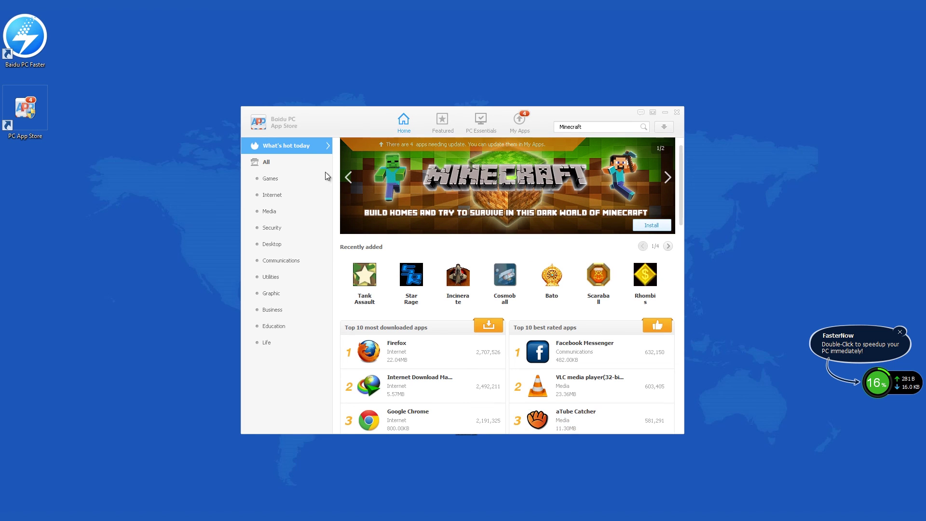
click(664, 113)
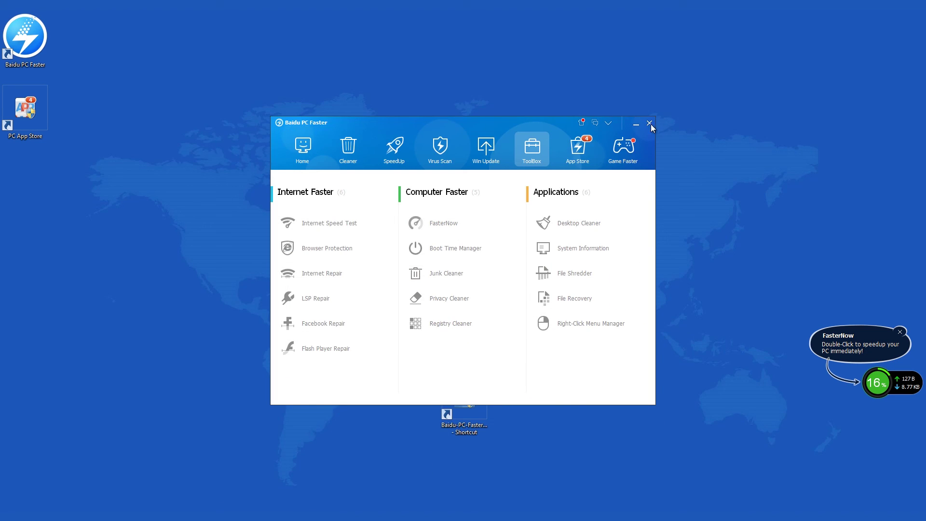
Open and close Game Faster, then show the Cleaner page with 882 items and 1.33 GB junk.
click(616, 157)
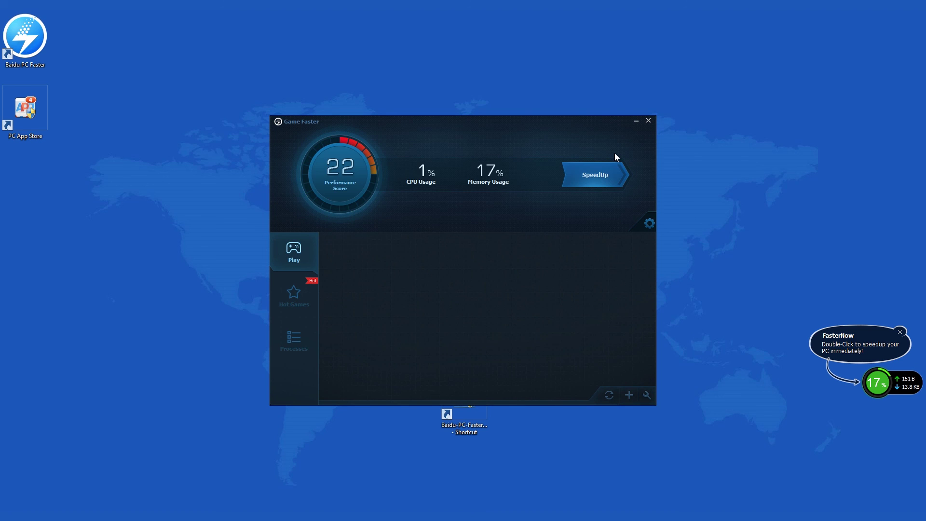
click(649, 122)
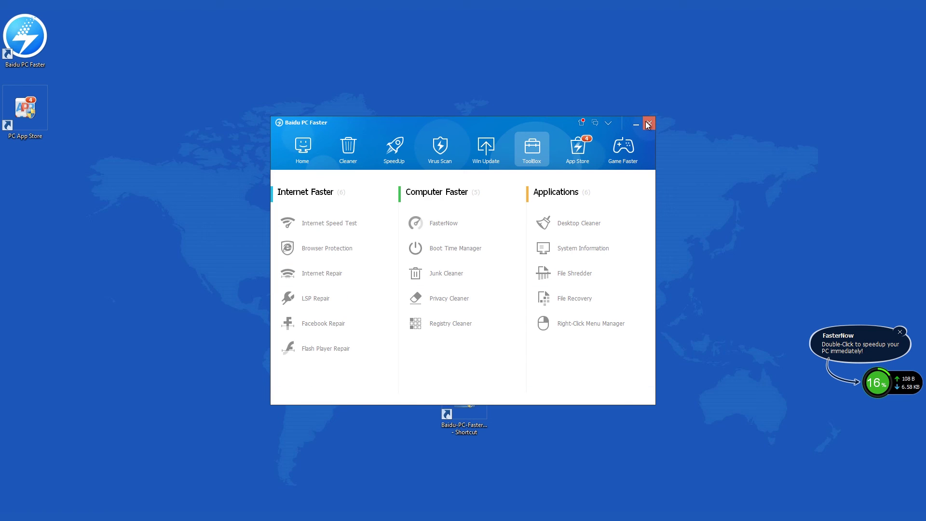
click(302, 150)
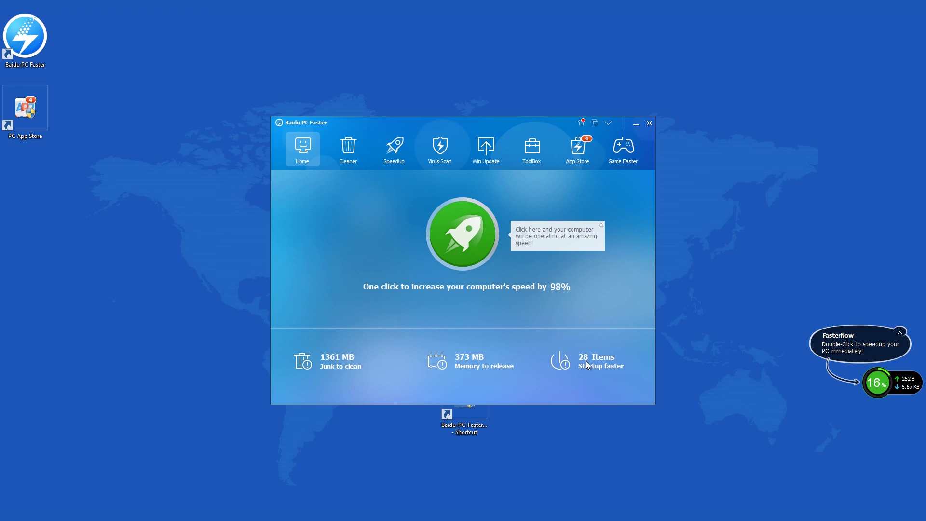
click(348, 150)
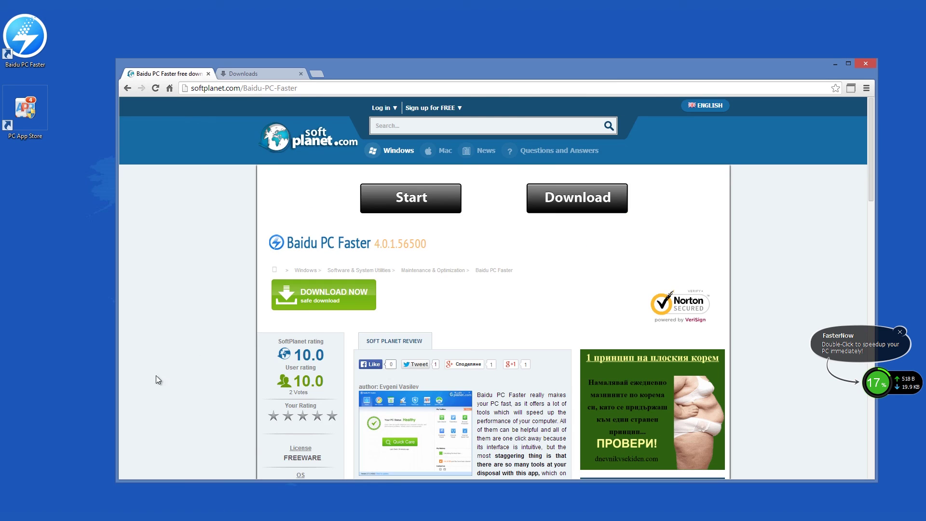
scroll(243, 329, down, 2)
scroll(244, 333, down, 3)
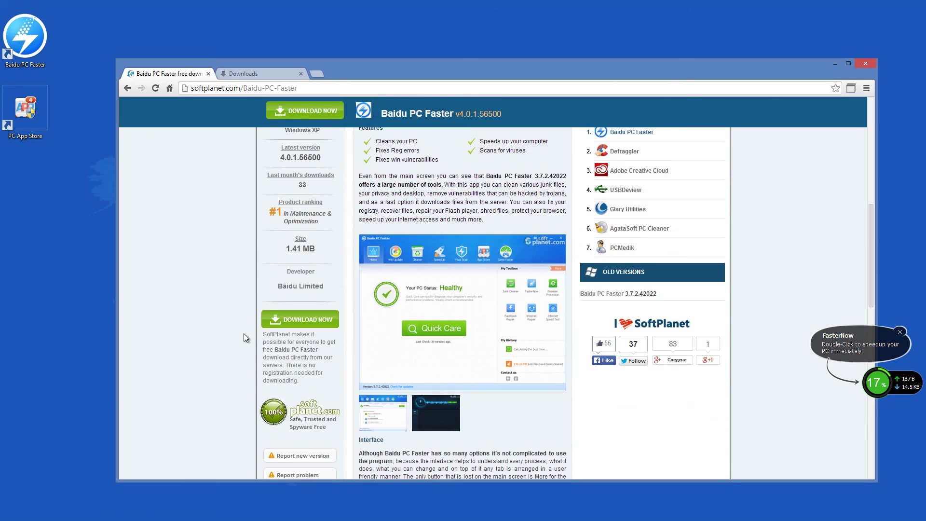
scroll(244, 335, up, 5)
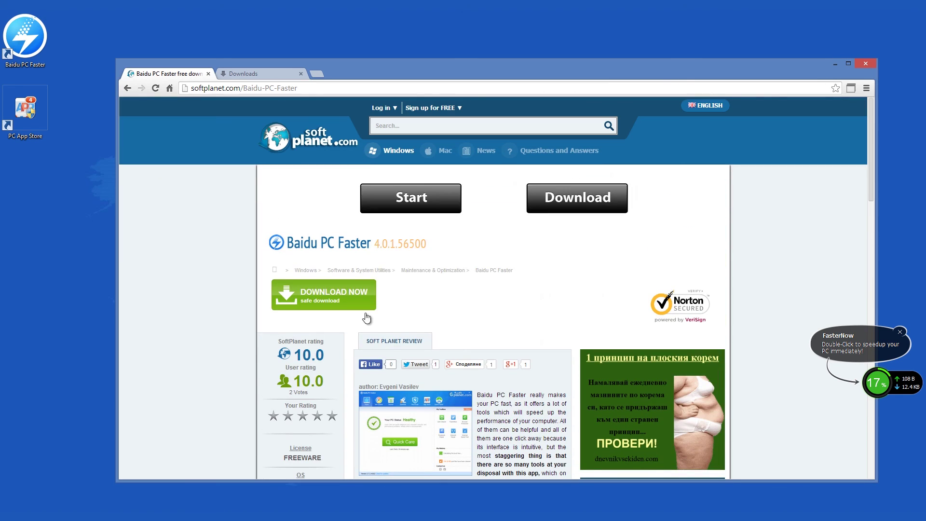